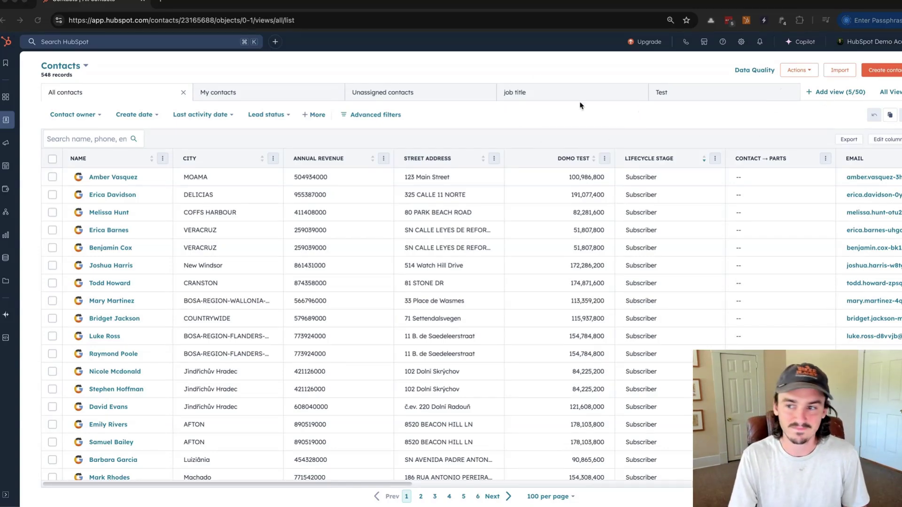
Filter the All contacts view to contacts whose Lifecycle stage is any of Sales Qualified Lead.
click(385, 125)
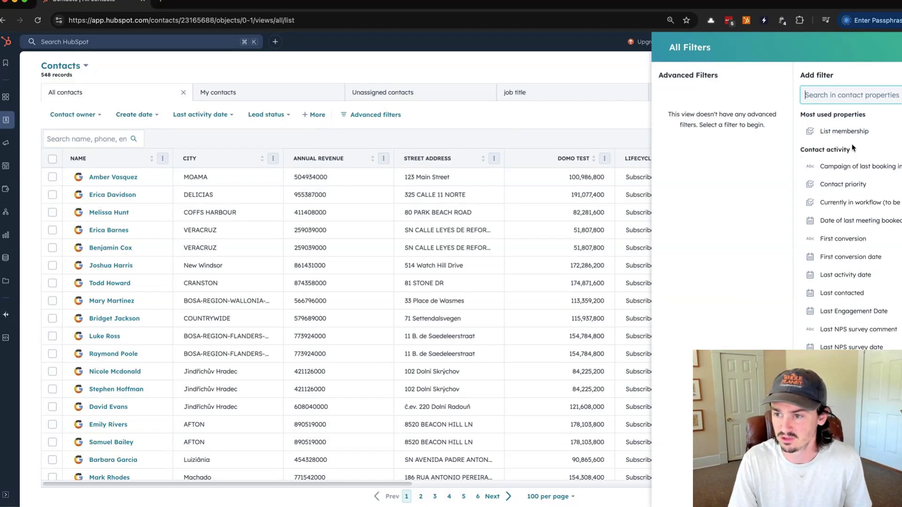
click(848, 99)
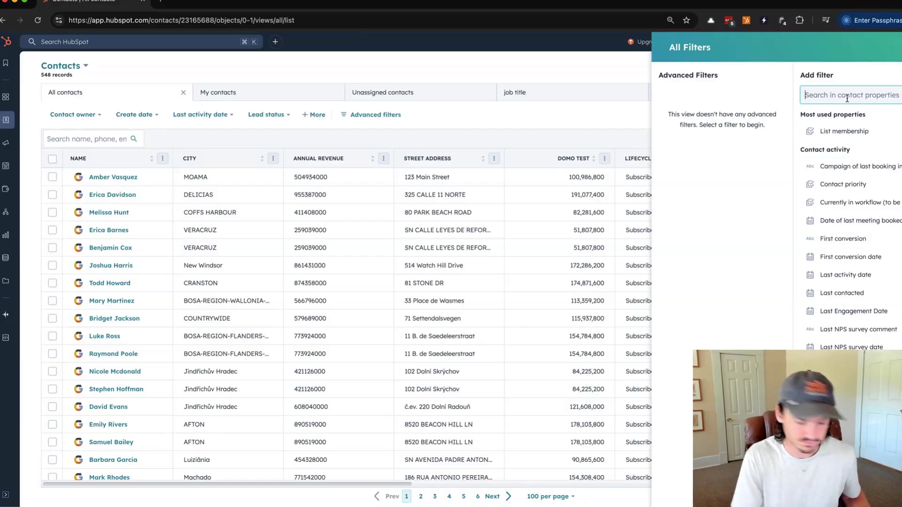
text(lifecycle)
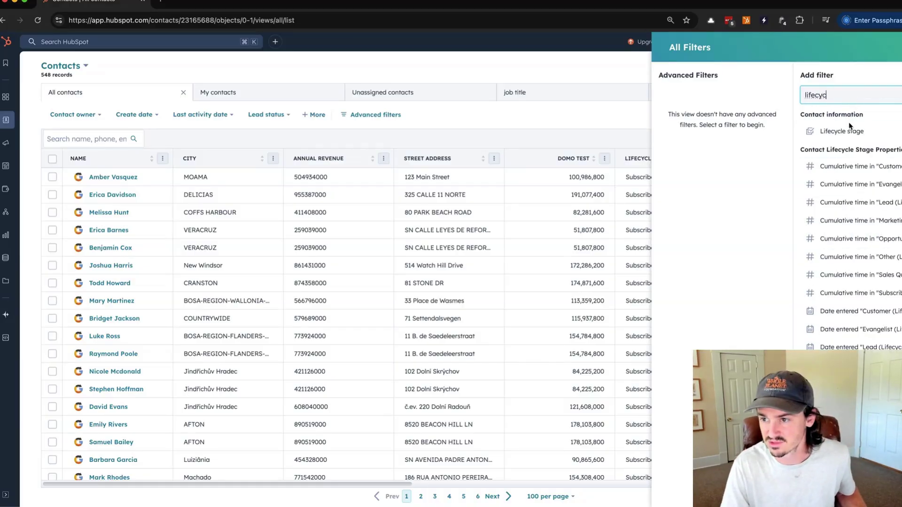
click(851, 126)
click(841, 136)
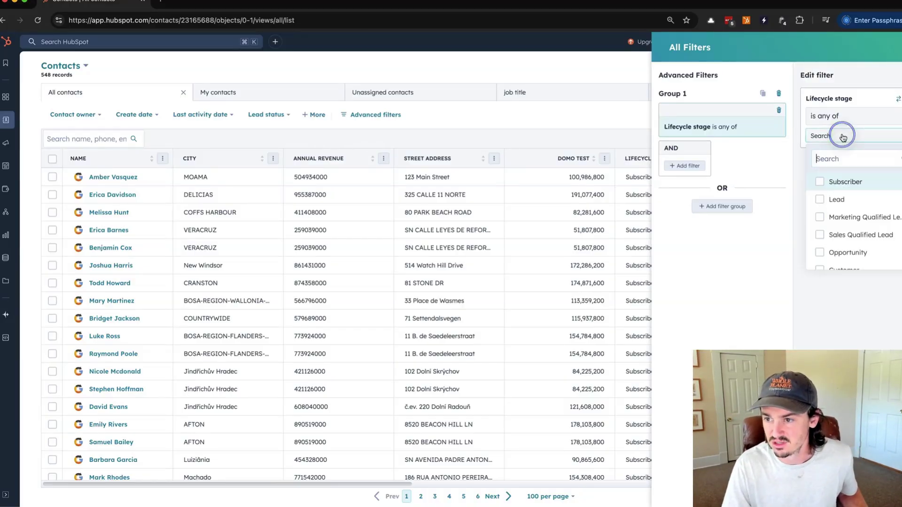
click(845, 235)
click(888, 67)
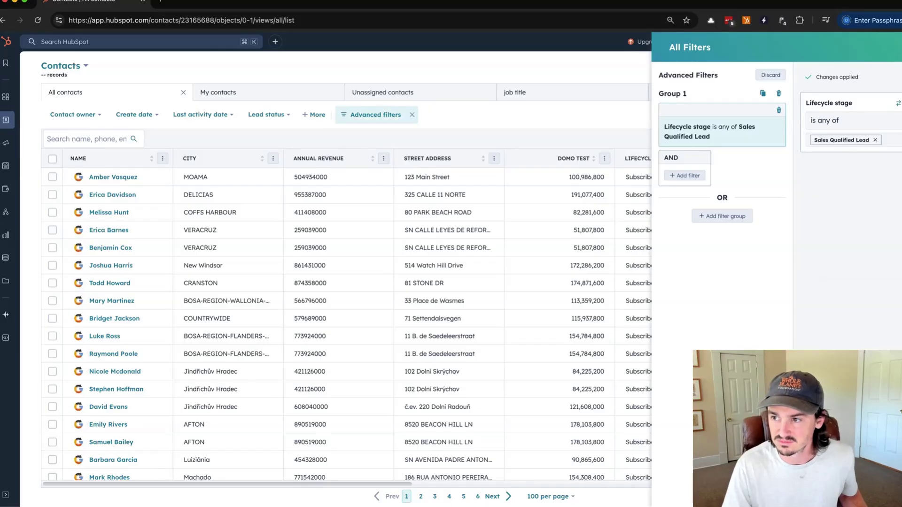
click(900, 48)
Save the filtered contacts as a new view named SQL.
click(891, 116)
key(super+a)
text(SQL)
click(404, 243)
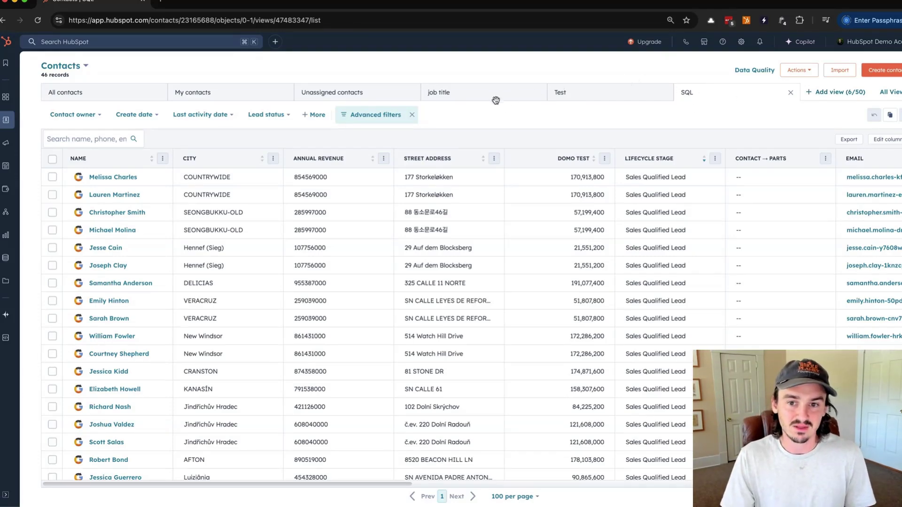
click(387, 118)
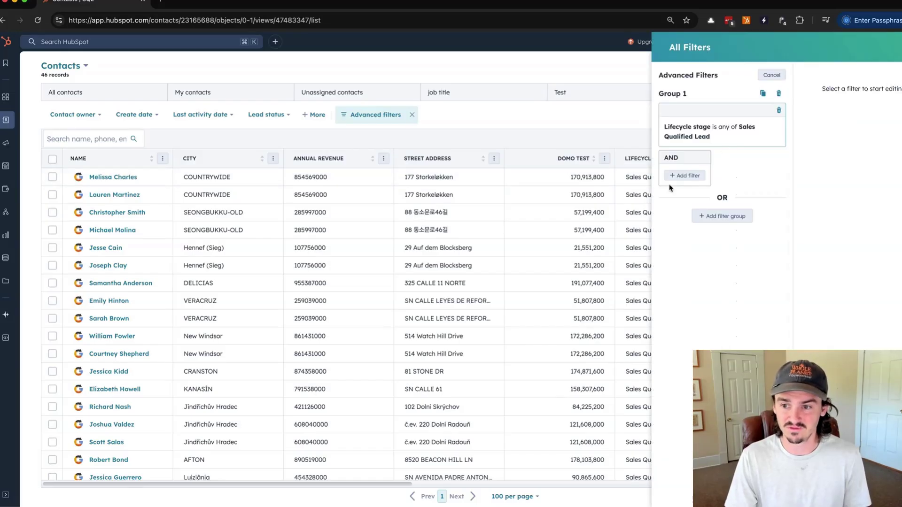
click(676, 178)
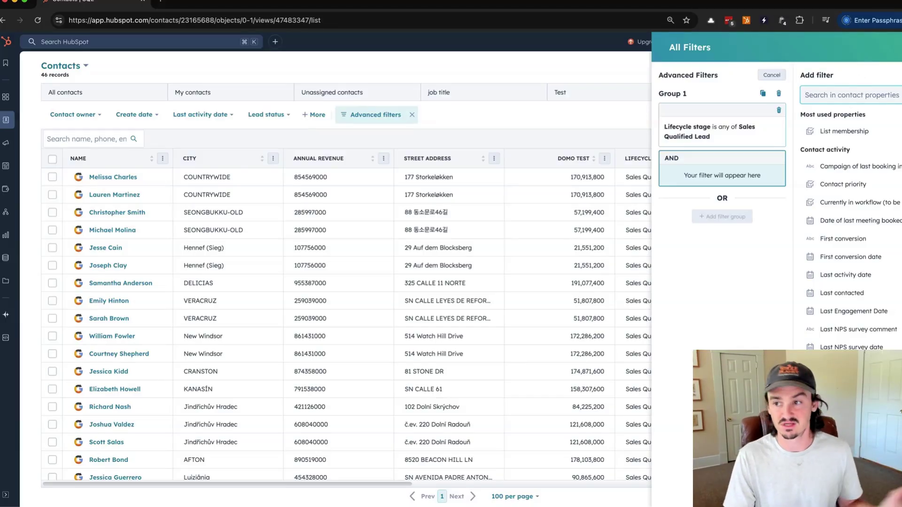
click(900, 48)
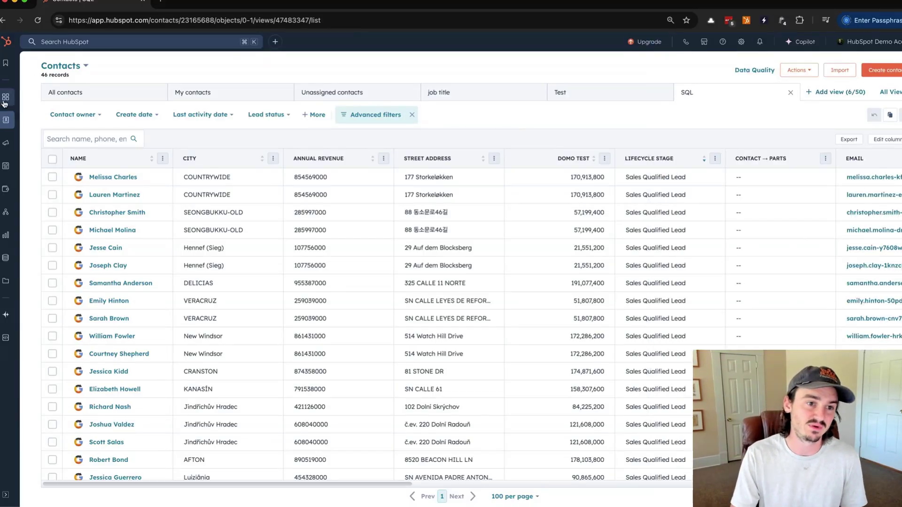
Open Lists in a separate browser tab and start creating a new contact-based list.
mouse_move(6, 121)
super+click(44, 286)
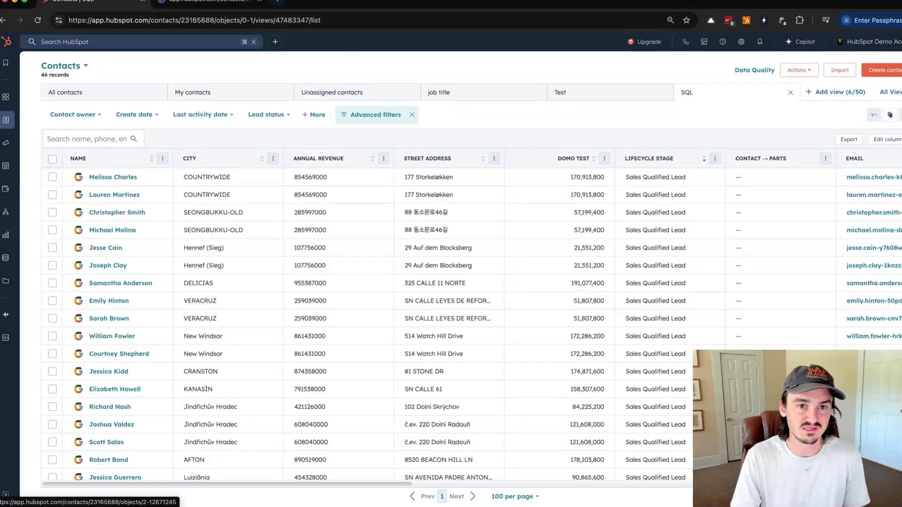
click(223, 5)
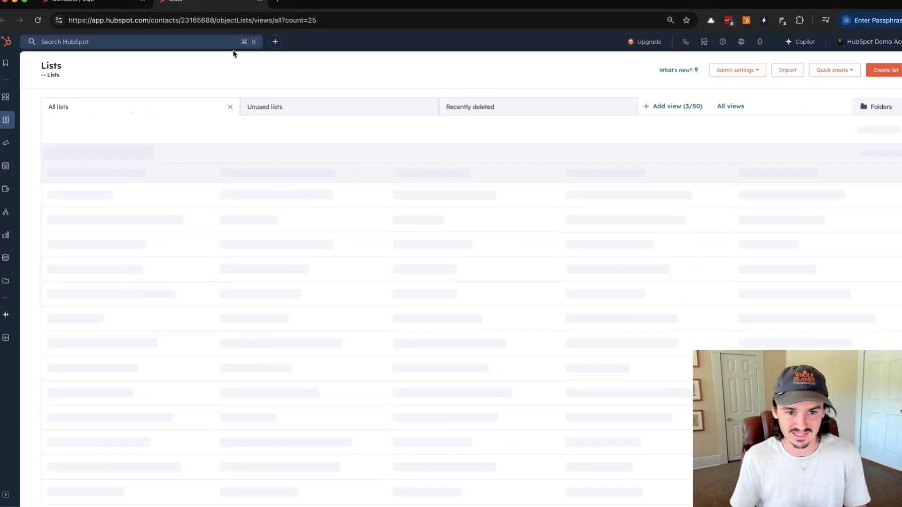
click(885, 71)
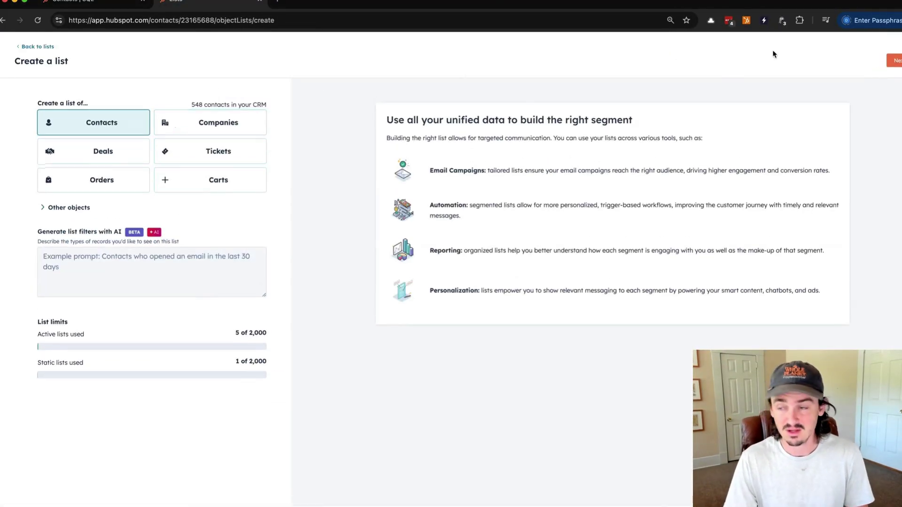
click(895, 60)
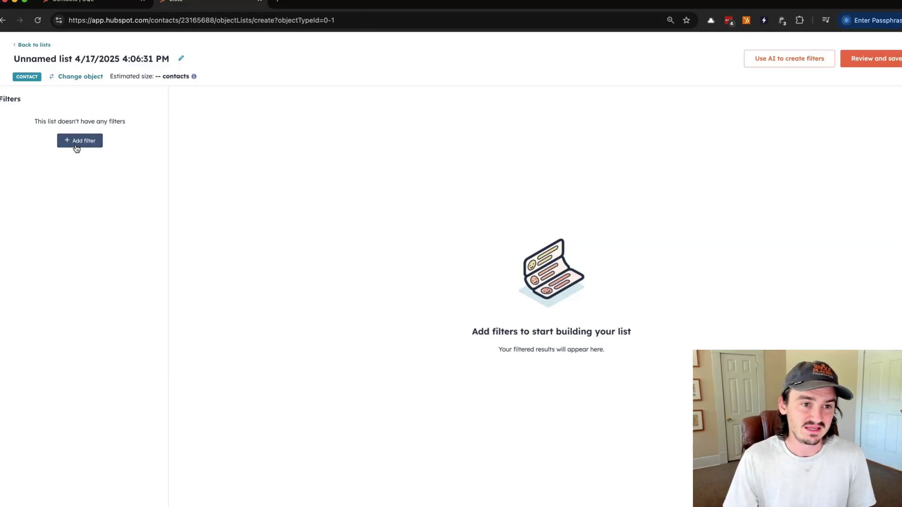
Add the Lifecycle stage contact property as the first filter of the new list.
click(76, 144)
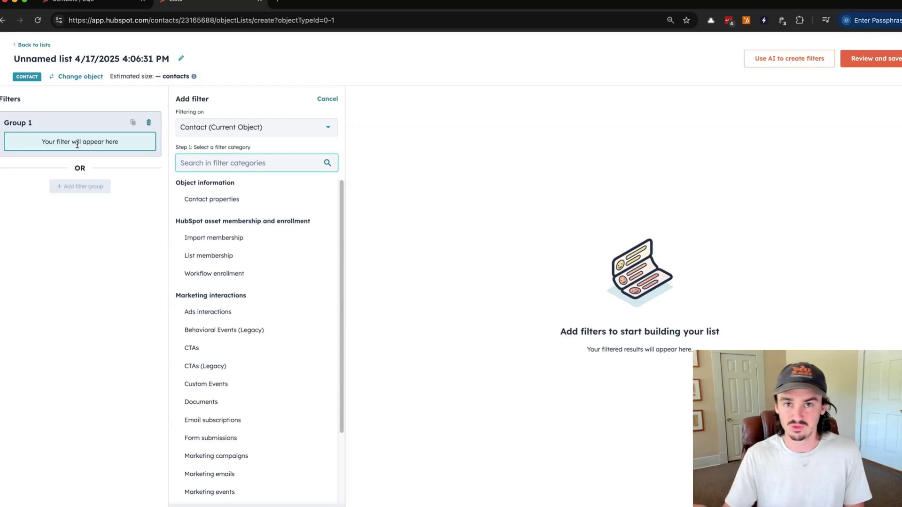
click(268, 204)
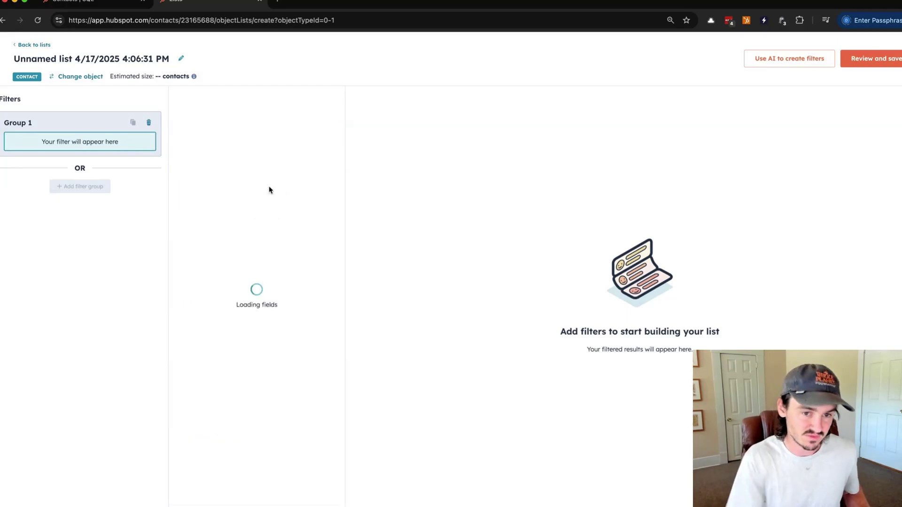
text(lifecycl)
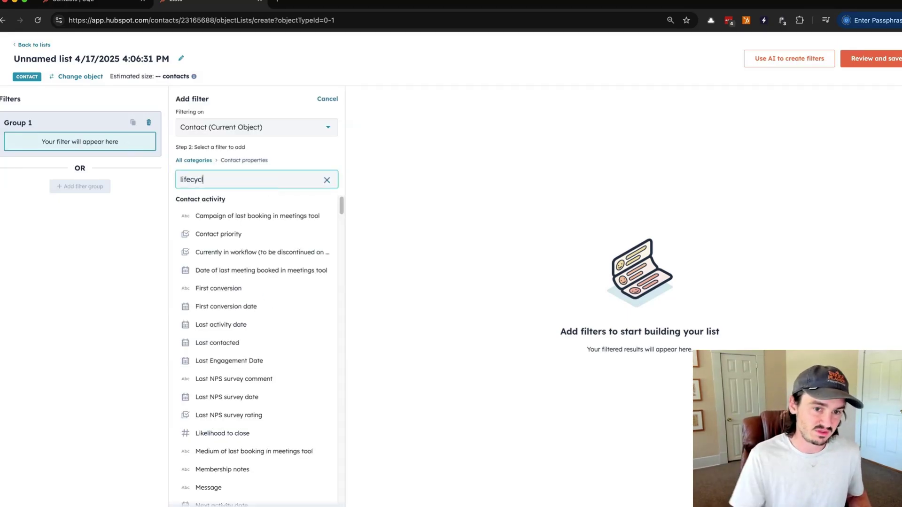
click(207, 212)
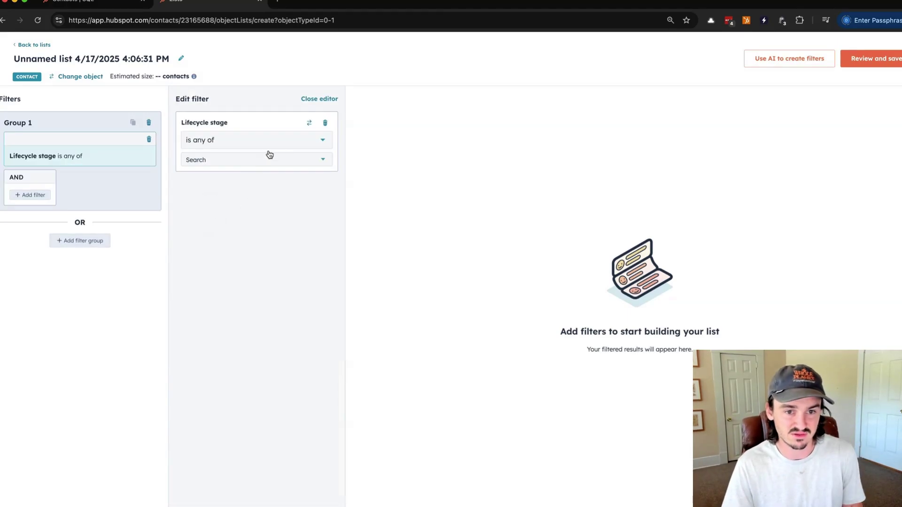
Examine the comparison operators offered for the list's Lifecycle stage filter, including the history and update-based ones.
click(276, 142)
scroll(261, 227, down, 5)
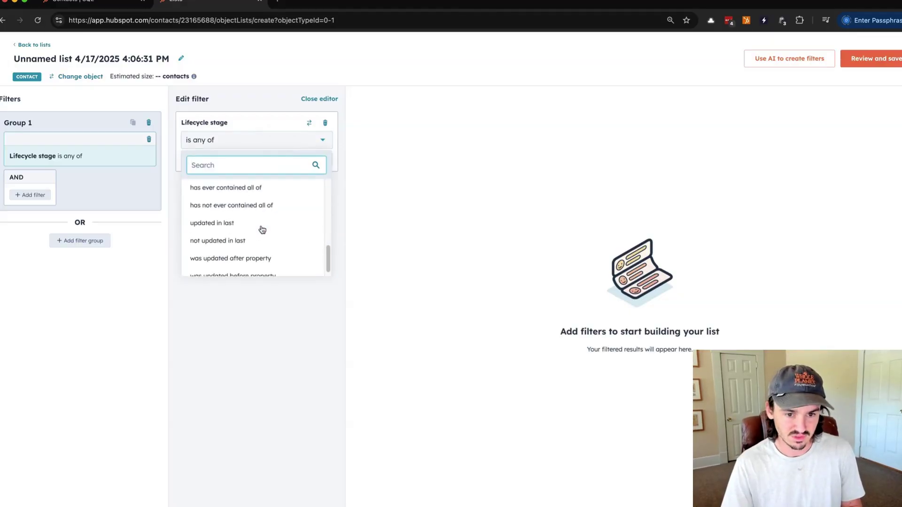
scroll(266, 214, up, 1)
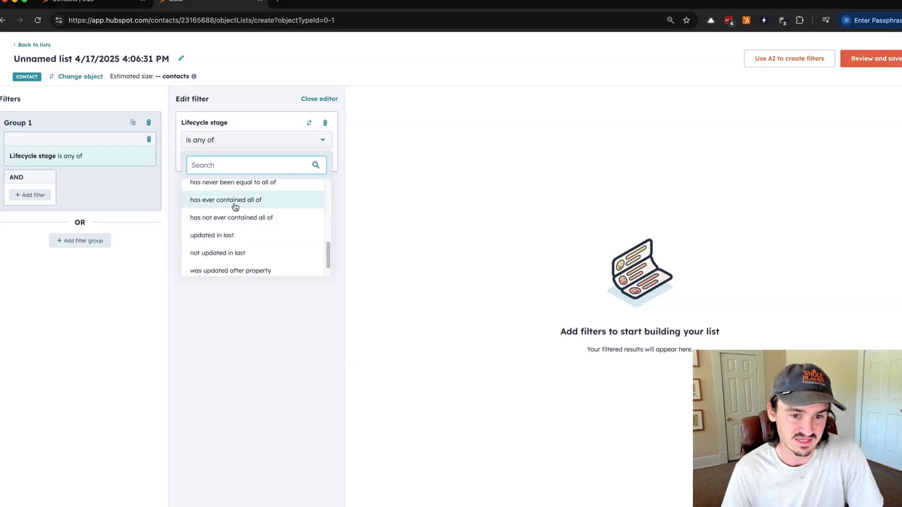
scroll(227, 223, down, 1)
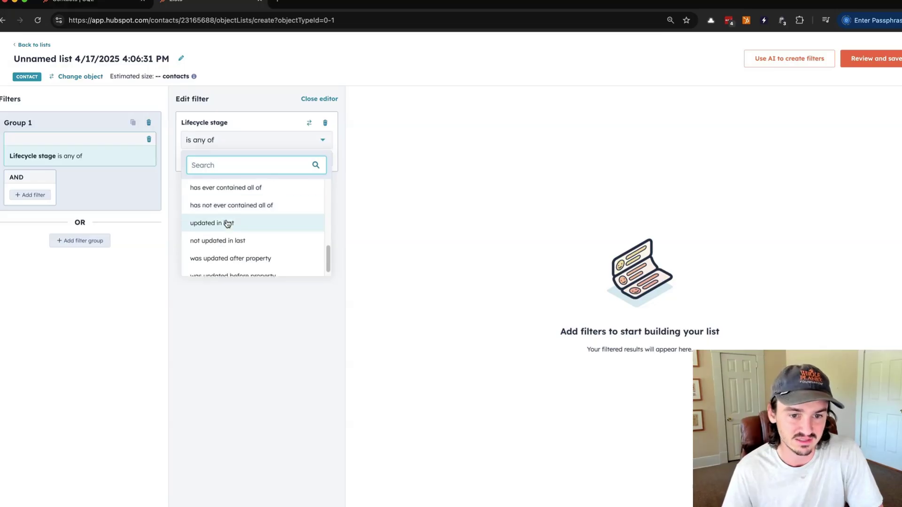
scroll(235, 238, down, 1)
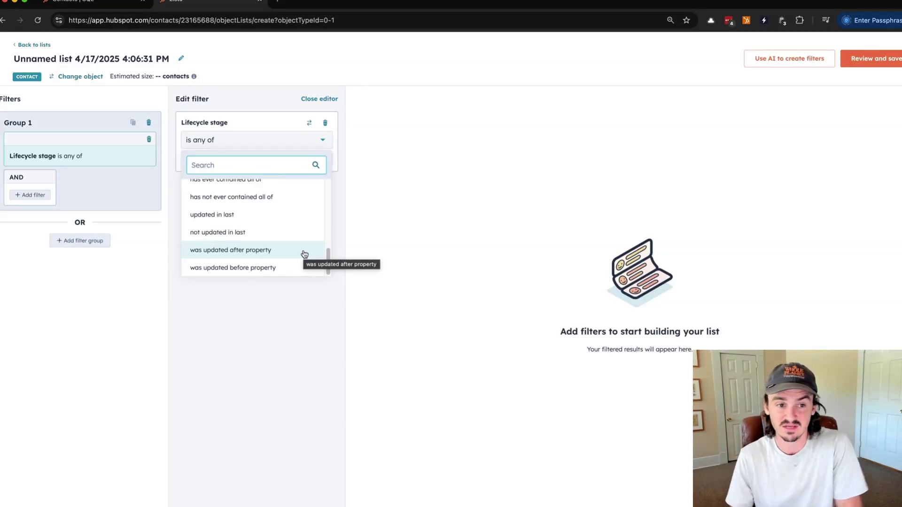
click(100, 212)
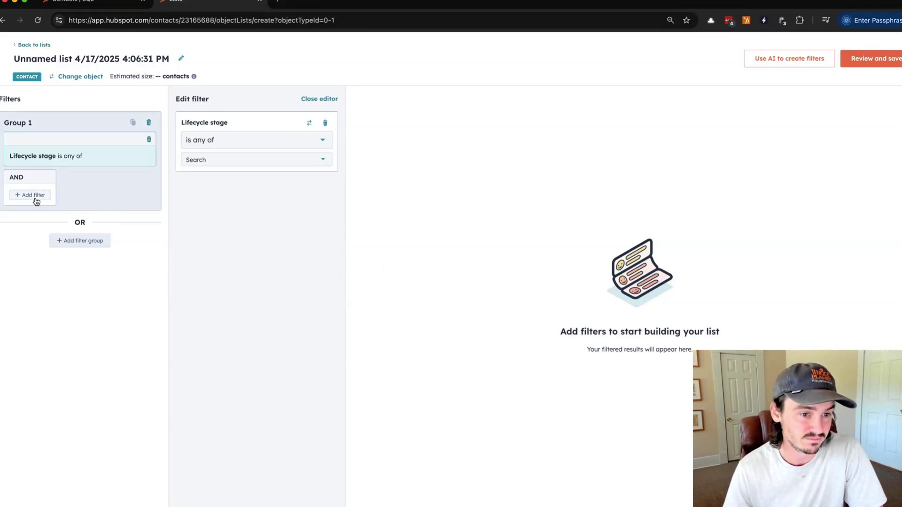
Start another AND filter in Group 1 and base it on the associated Note object.
click(36, 201)
click(286, 122)
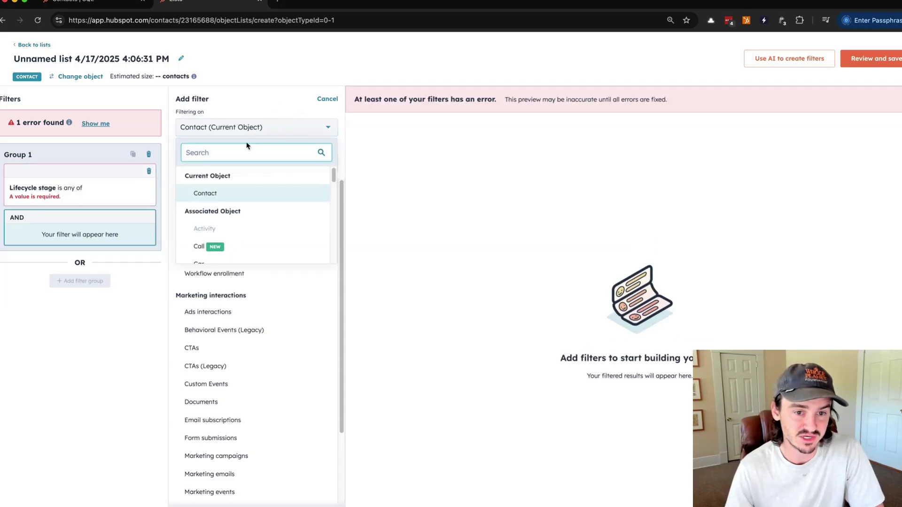
scroll(247, 213, down, 2)
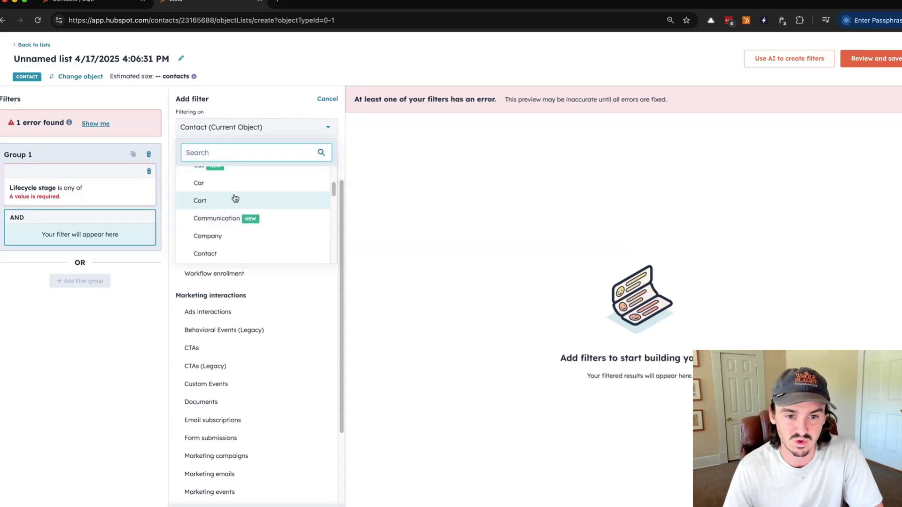
scroll(235, 198, down, 5)
scroll(275, 199, down, 1)
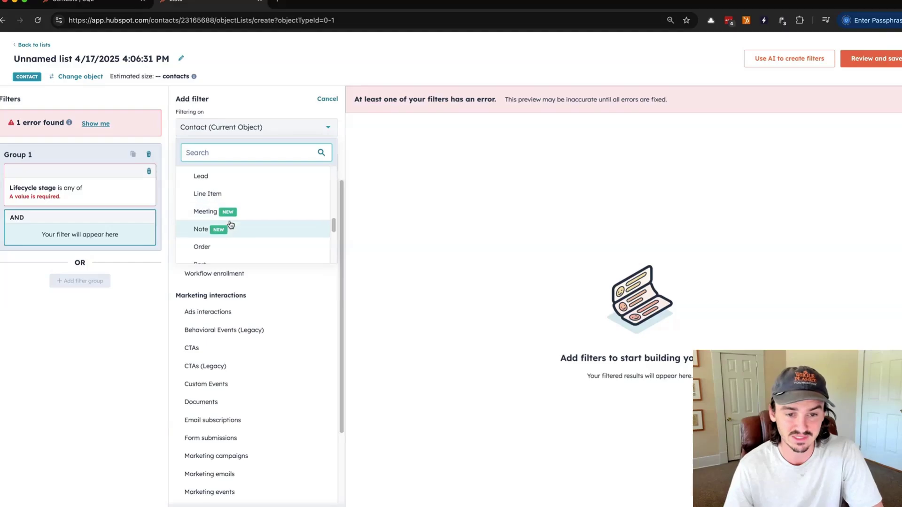
scroll(233, 224, down, 1)
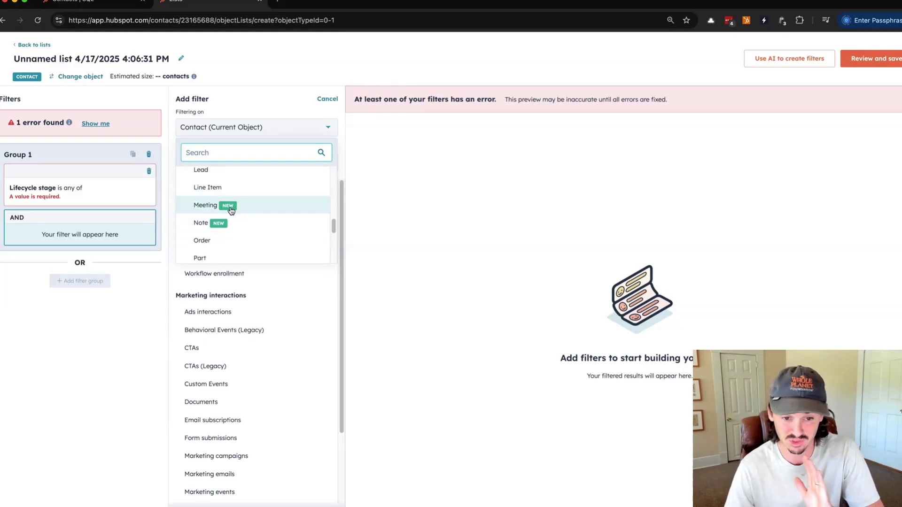
scroll(238, 224, down, 1)
scroll(240, 216, up, 2)
click(249, 235)
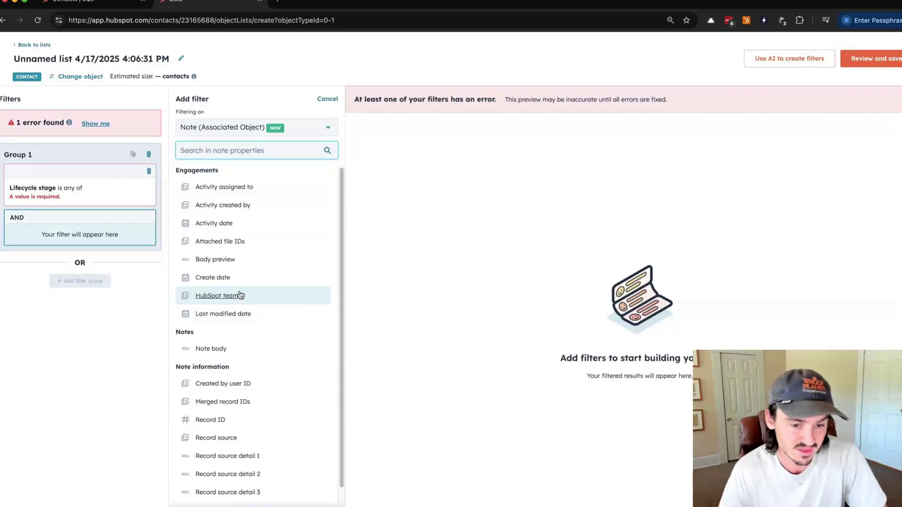
Set the associated Note condition to Note body contains any of "follow up".
scroll(230, 324, down, 1)
click(225, 343)
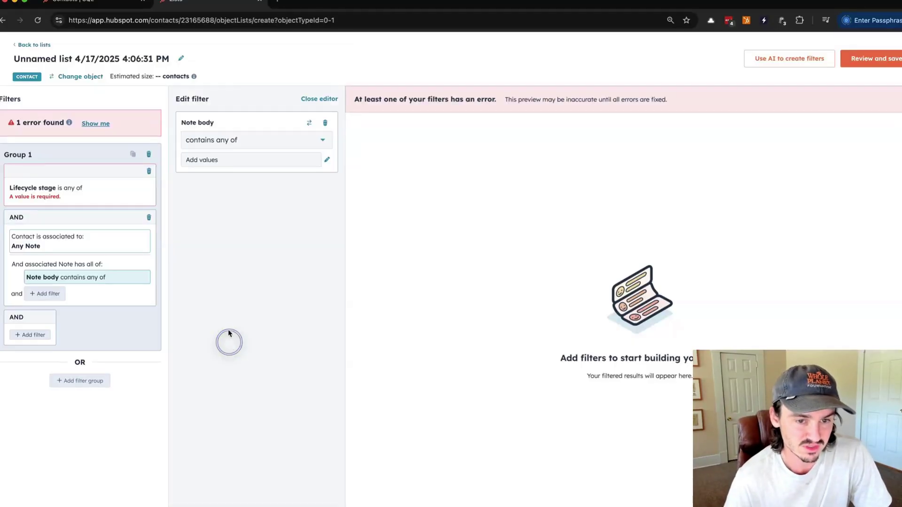
click(229, 160)
text(follow up)
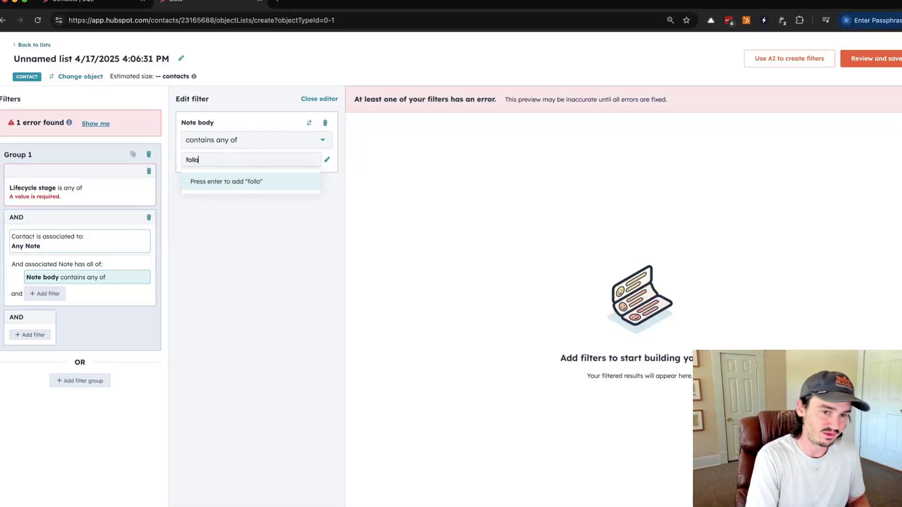
key(Return)
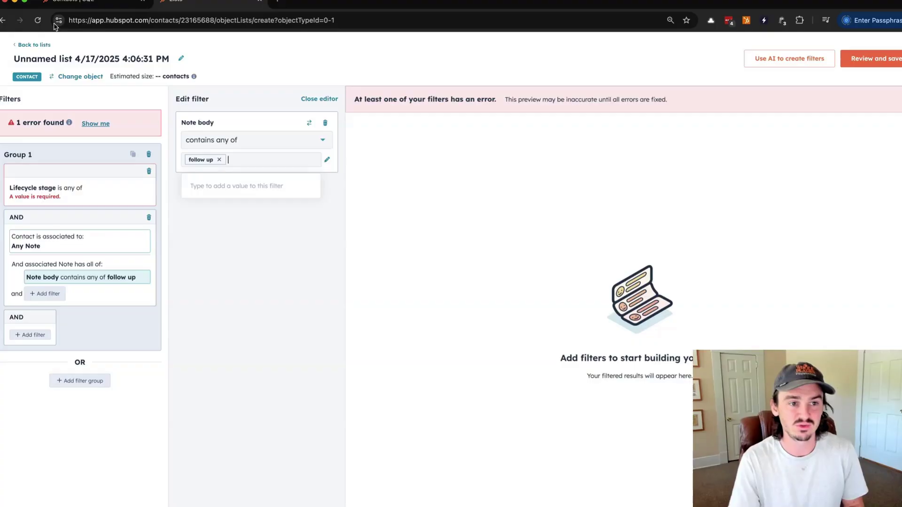
Return to the SQL contacts view in the other browser tab.
click(73, 2)
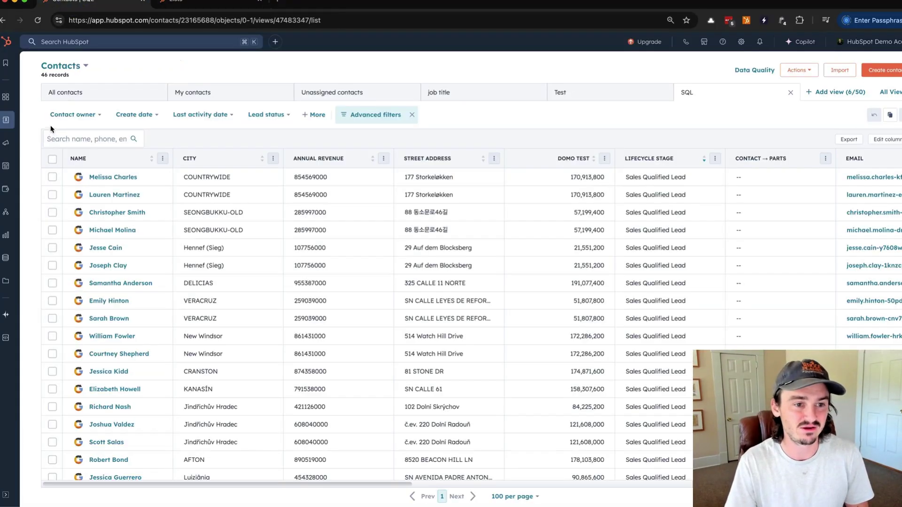
mouse_move(9, 126)
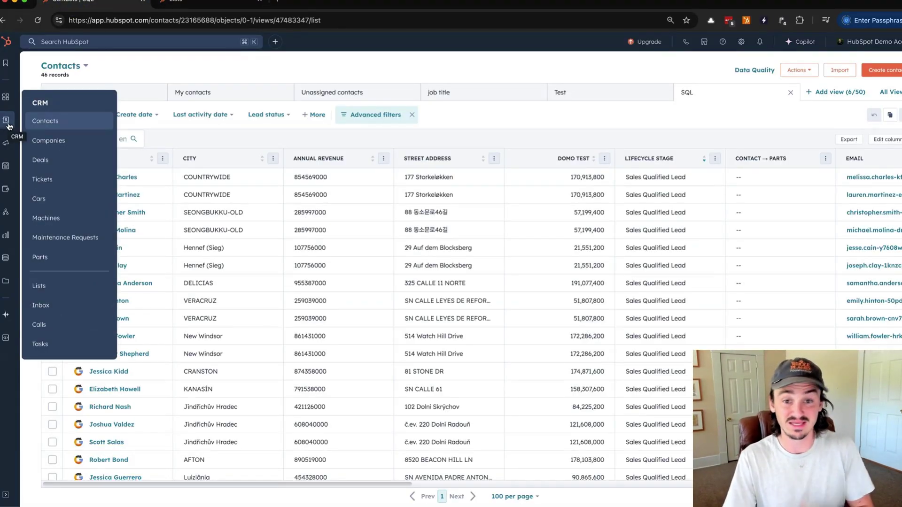
mouse_move(5, 235)
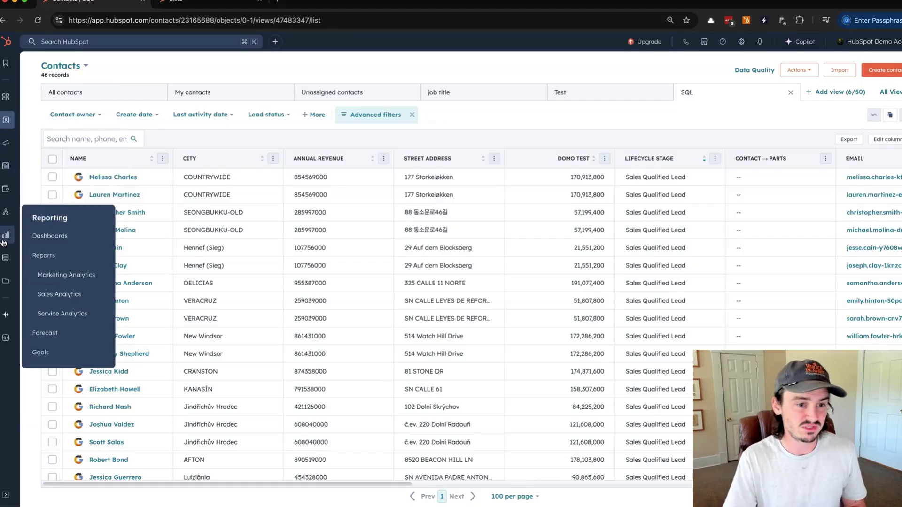
mouse_move(6, 212)
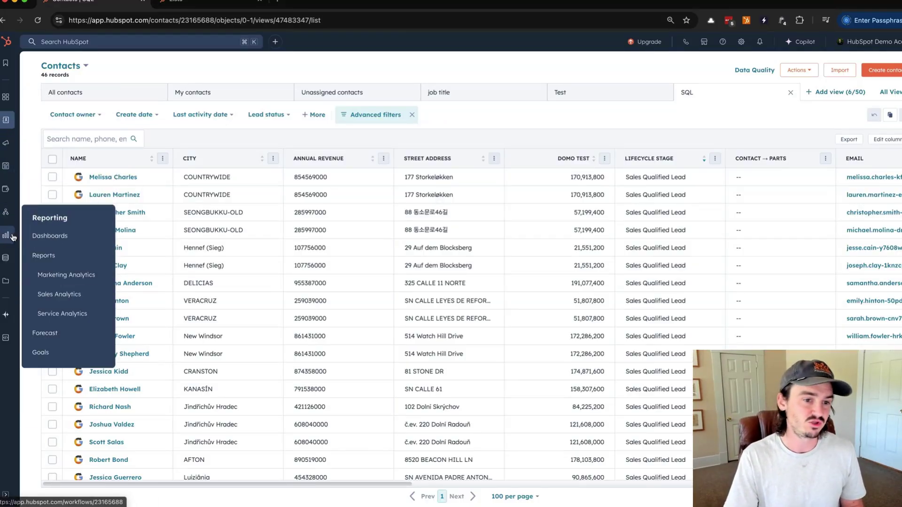
mouse_move(5, 264)
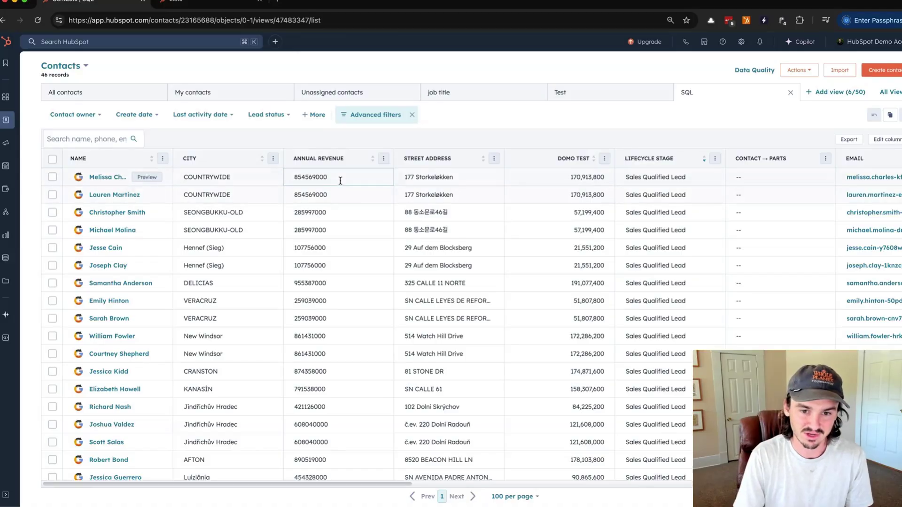
click(453, 202)
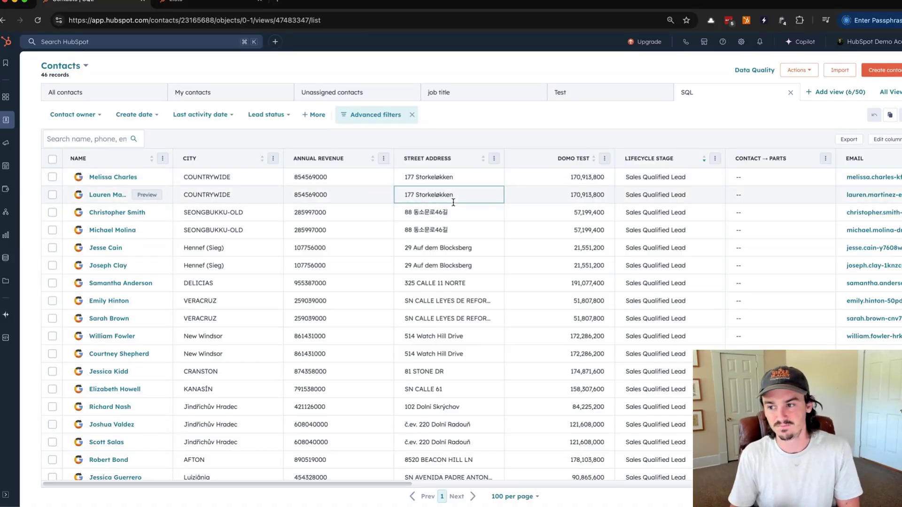